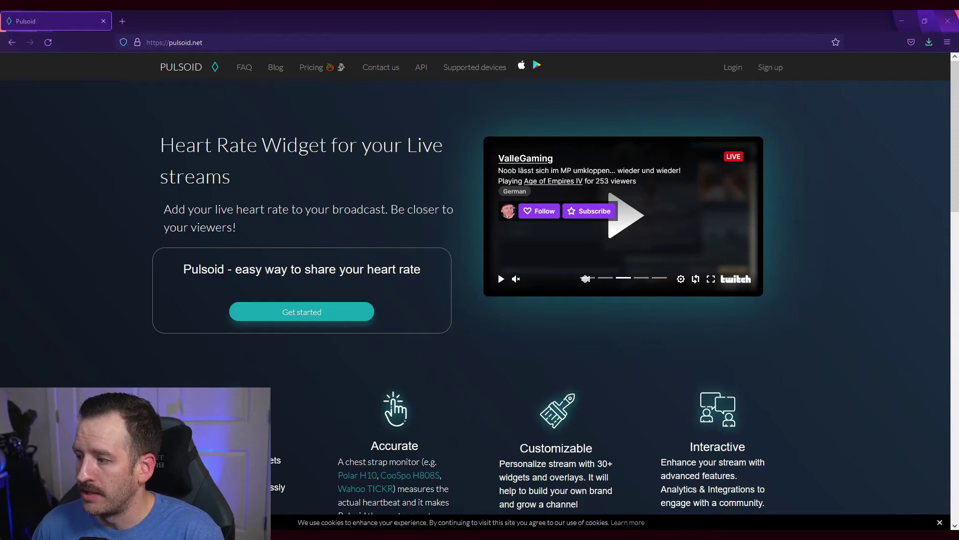
# - Open Pulsoid's Heart Rate Monitors page in a new tab and browse the monitors such as Polar H10
pyautogui.scroll(-15, 475, 290)
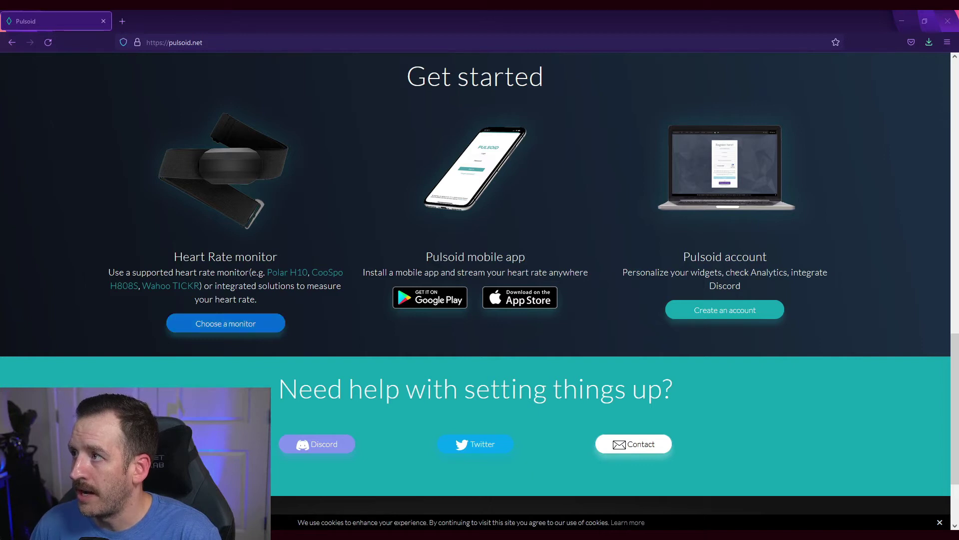
pyautogui.click(236, 322)
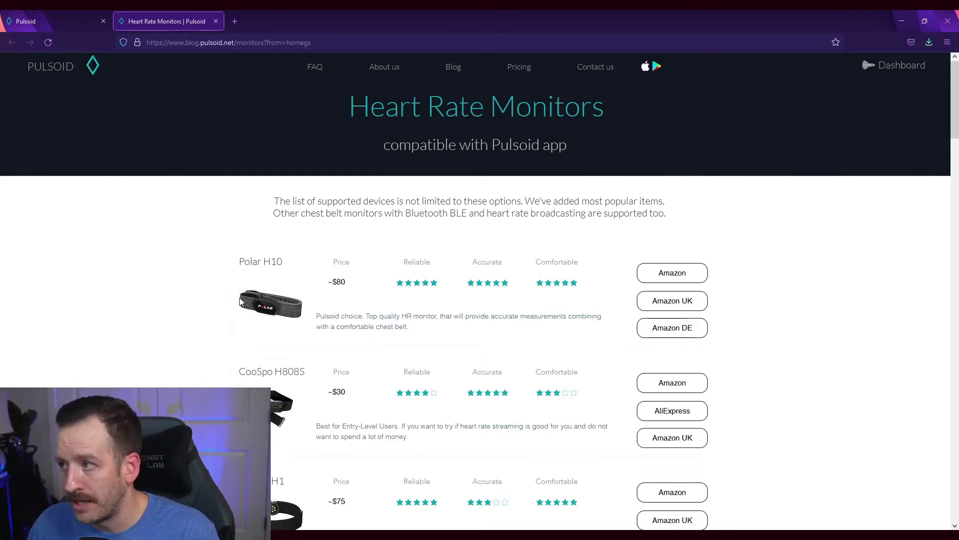
pyautogui.scroll(-3, 224, 321)
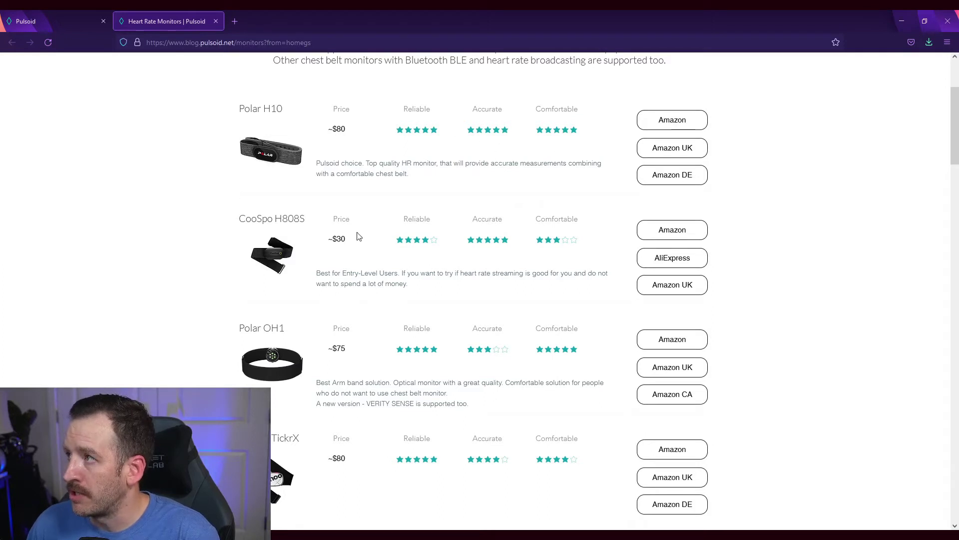
pyautogui.scroll(-8, 479, 290)
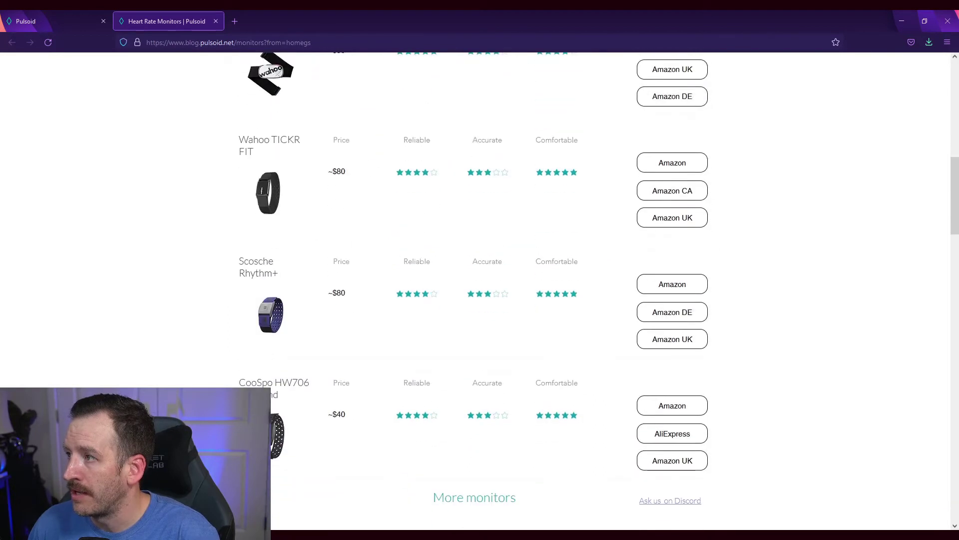
pyautogui.scroll(-4, 479, 290)
pyautogui.scroll(10, 479, 290)
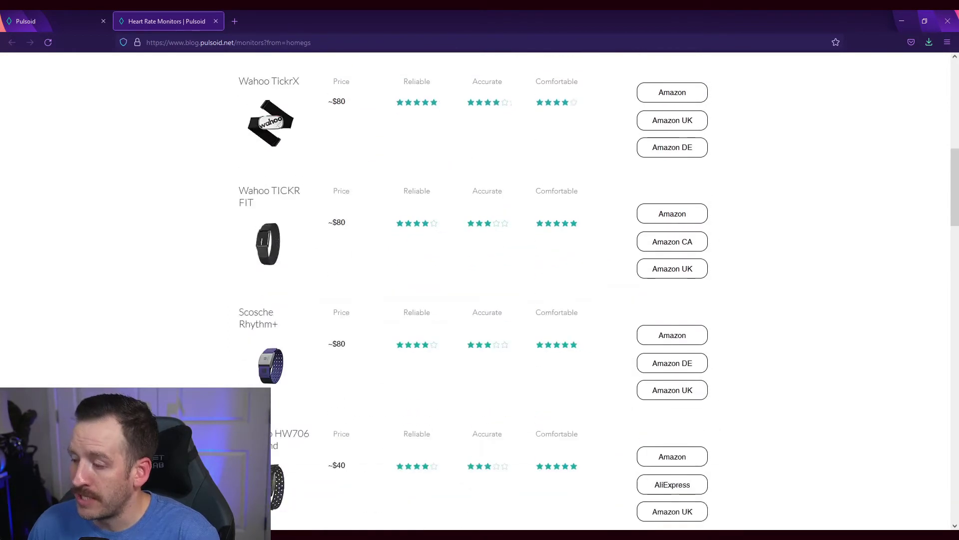
pyautogui.scroll(5, 240, 348)
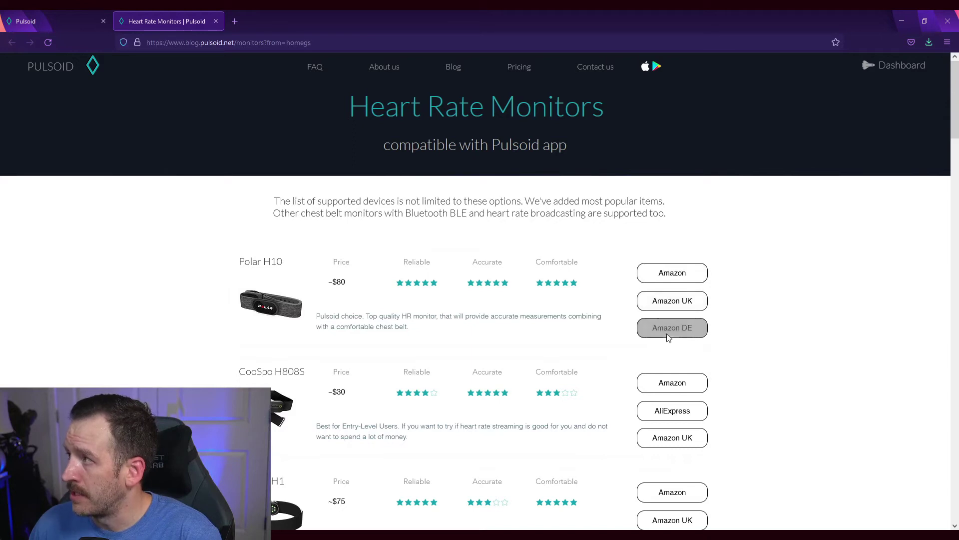
# - Open the Polar H10 Amazon product page ($87.59) and close the smile.amazon charity popup
pyautogui.click(675, 273)
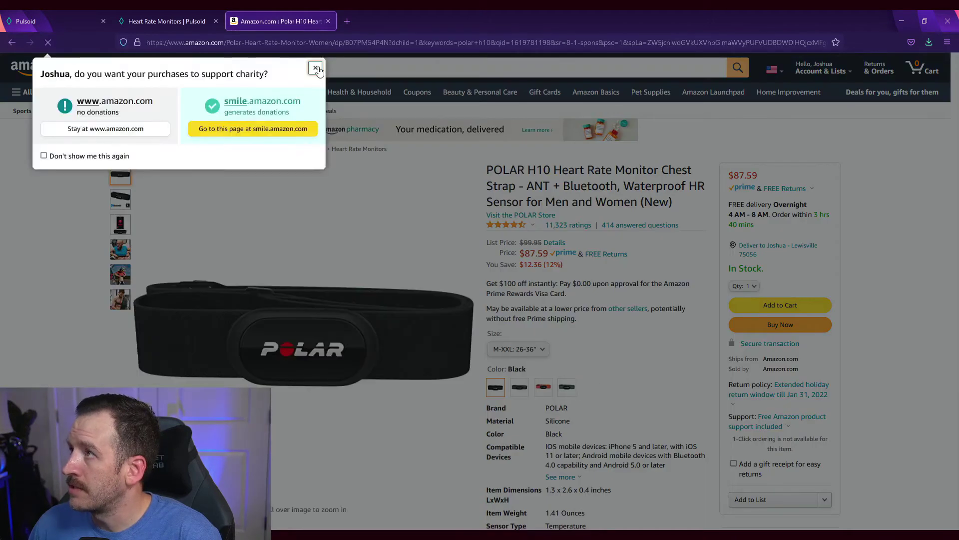
pyautogui.click(316, 67)
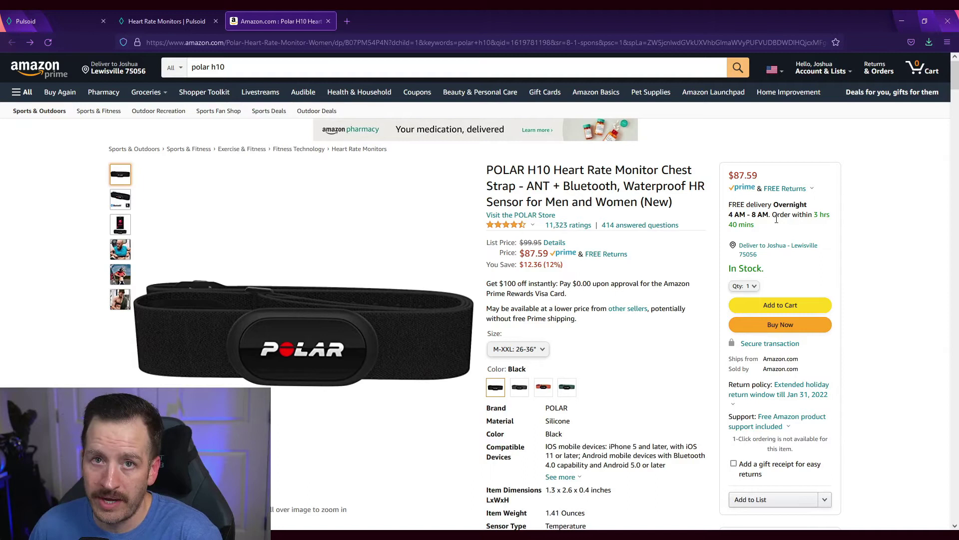
# - Return to the Pulsoid tab and go back to the Pulsoid home page
pyautogui.click(185, 21)
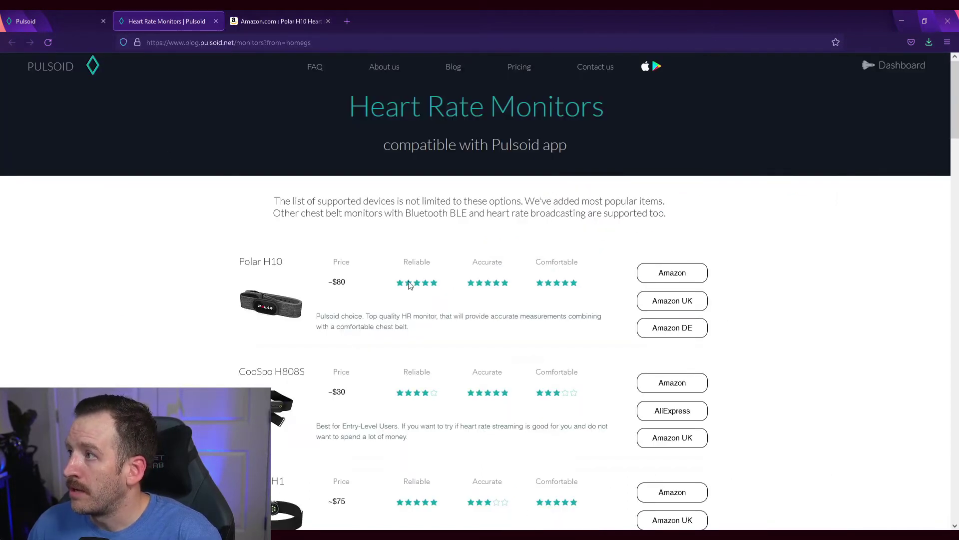
pyautogui.click(37, 21)
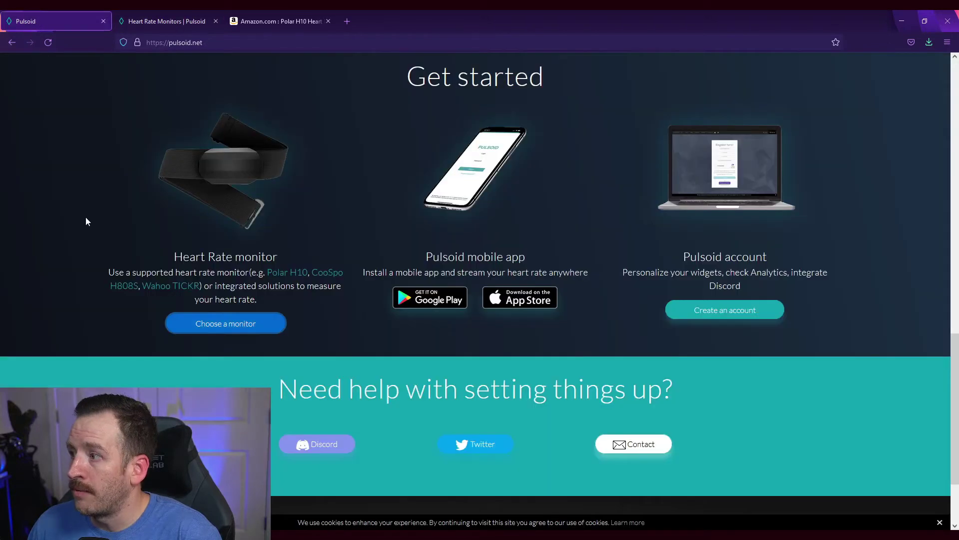
pyautogui.scroll(15, 403, 265)
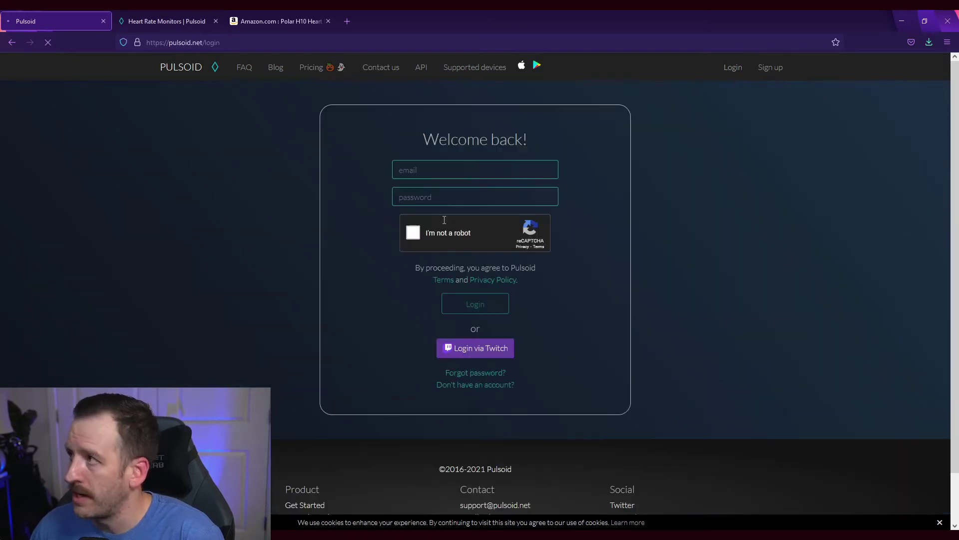
# - Log in with the account e-mail and password after passing the reCAPTCHA check
pyautogui.click(447, 173)
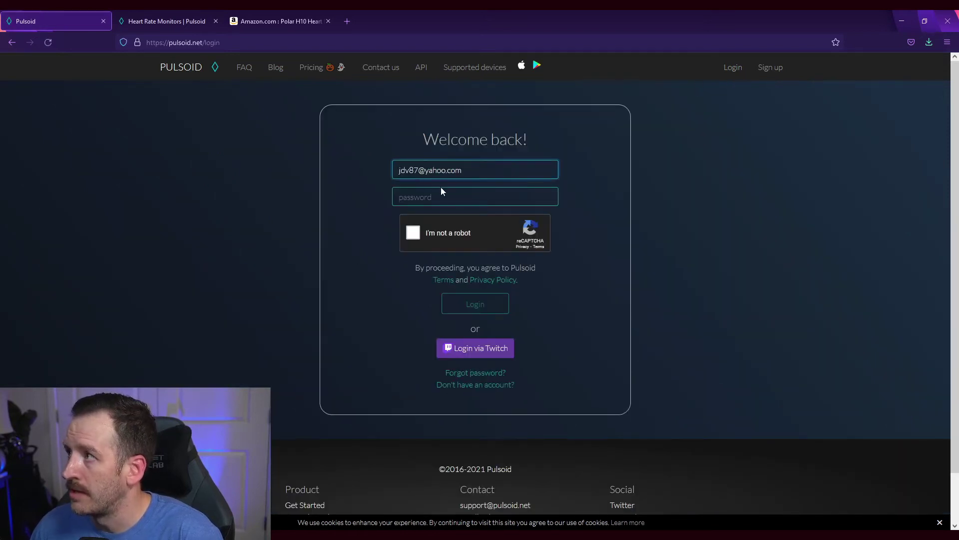
pyautogui.click(440, 198)
pyautogui.write('***********')
pyautogui.click(414, 235)
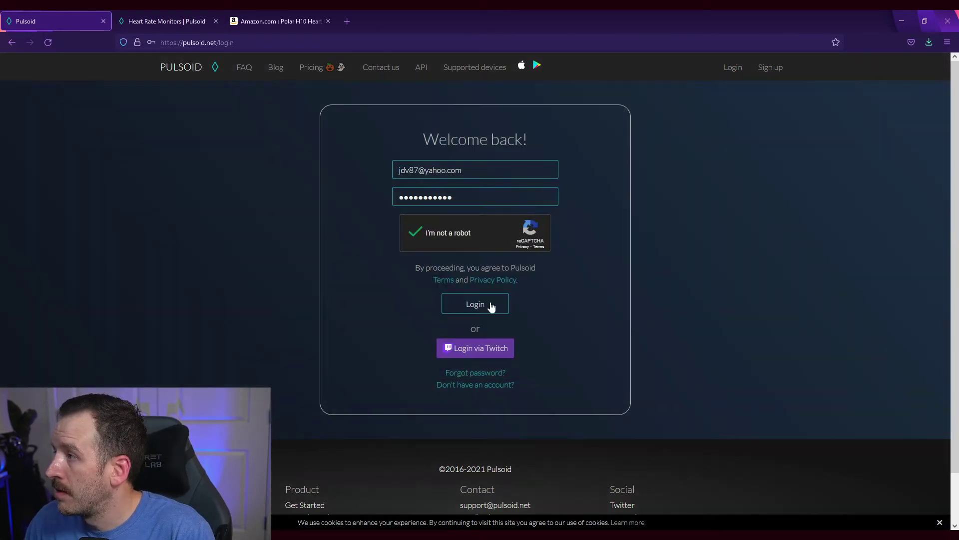
pyautogui.click(488, 306)
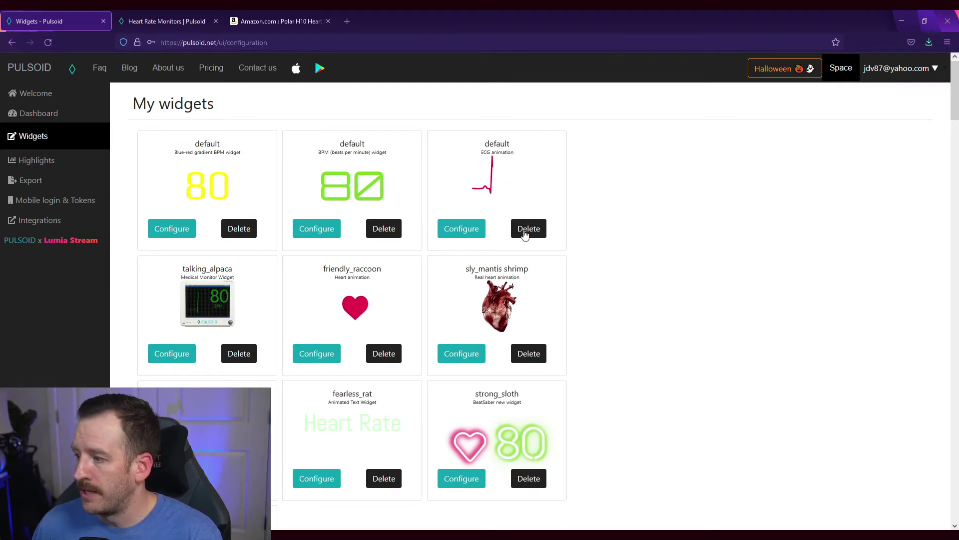
# - Open the configuration page of the strong_sloth widget
pyautogui.scroll(-3, 615, 200)
pyautogui.scroll(3, 387, 218)
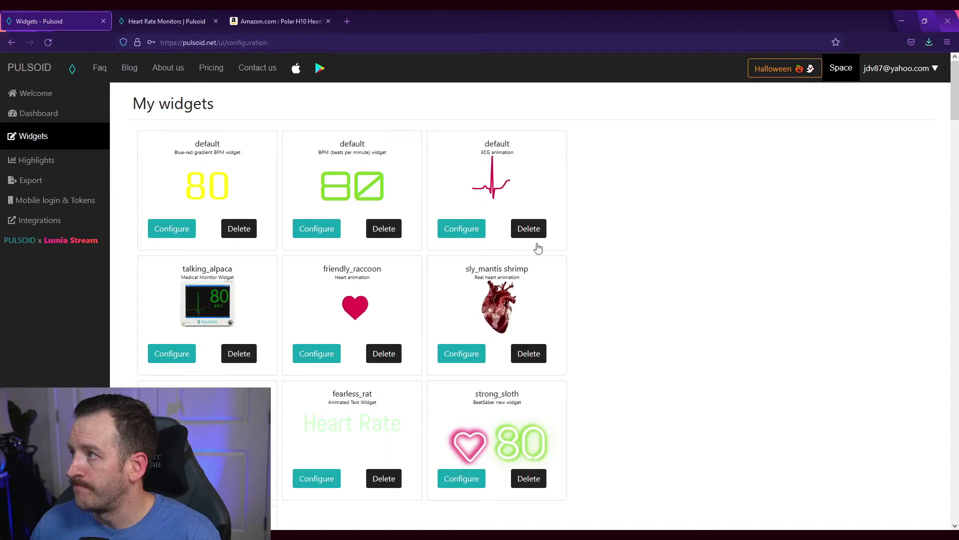
pyautogui.scroll(-3, 537, 245)
pyautogui.click(457, 326)
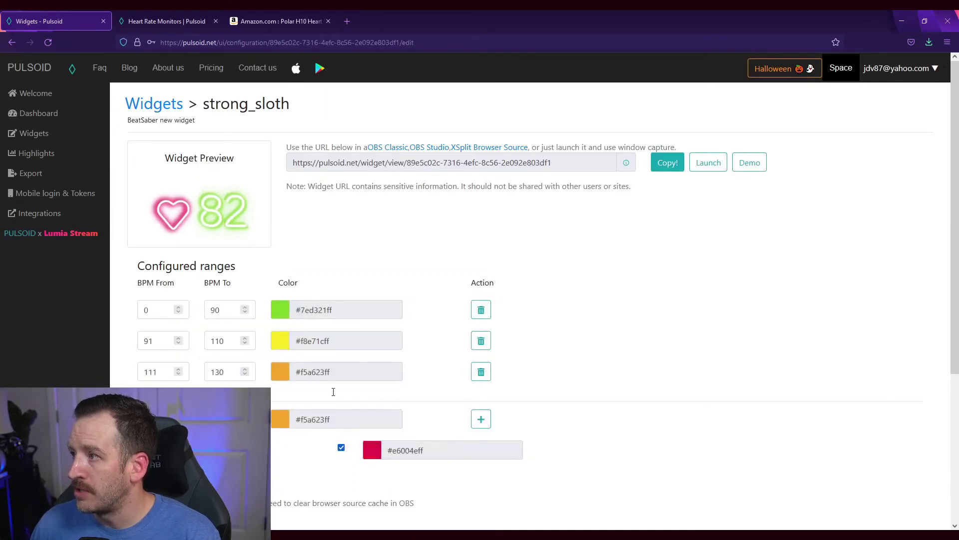
# - Review the widget's ranges and copy its widget URL
pyautogui.scroll(-2, 377, 413)
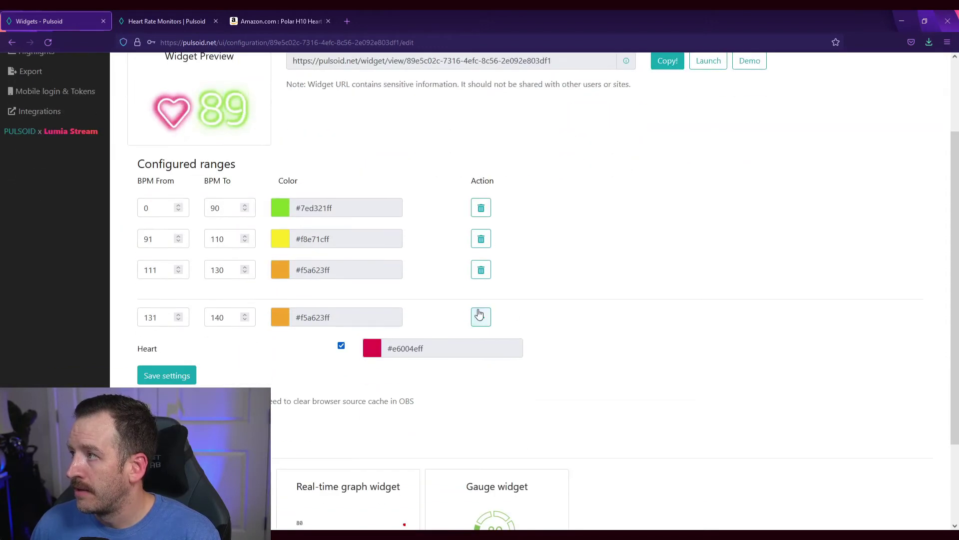
pyautogui.scroll(1, 318, 373)
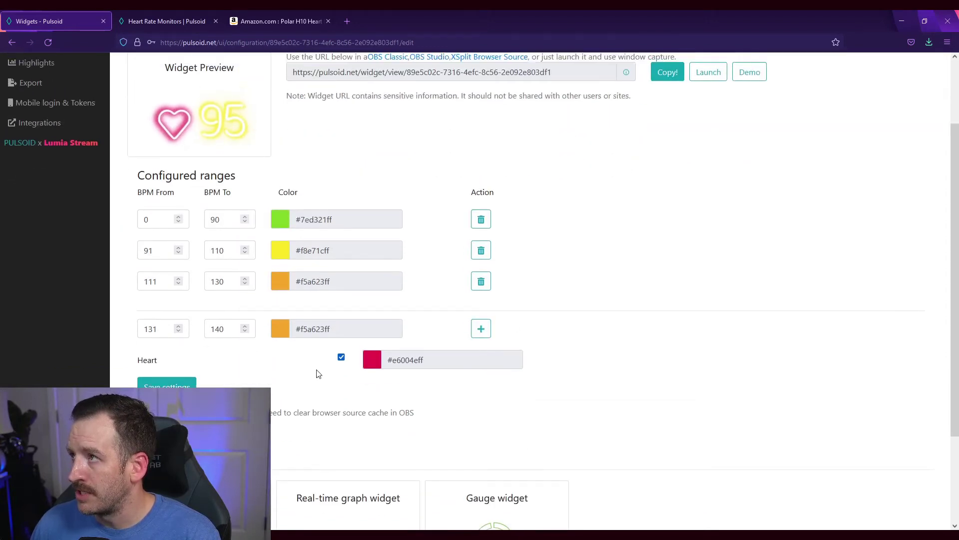
pyautogui.scroll(2, 319, 374)
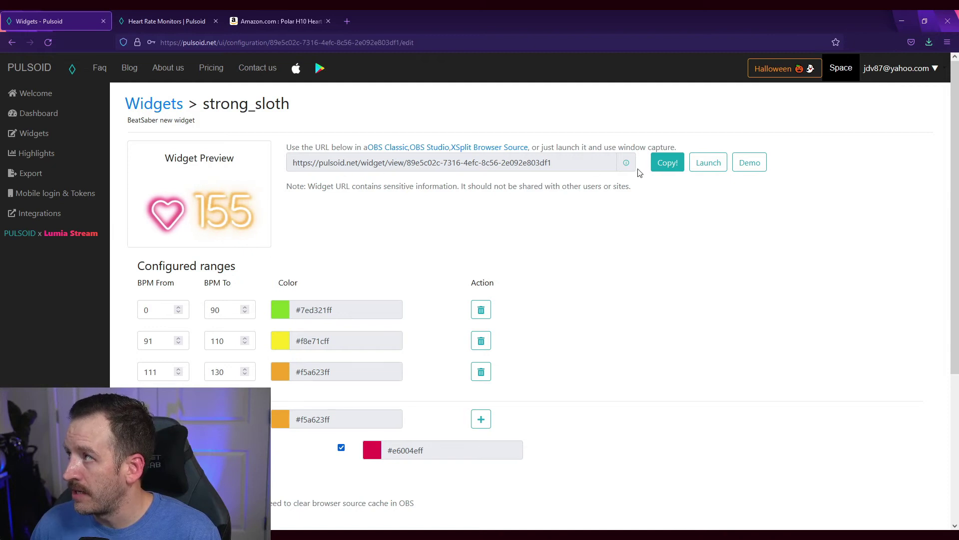
pyautogui.click(668, 165)
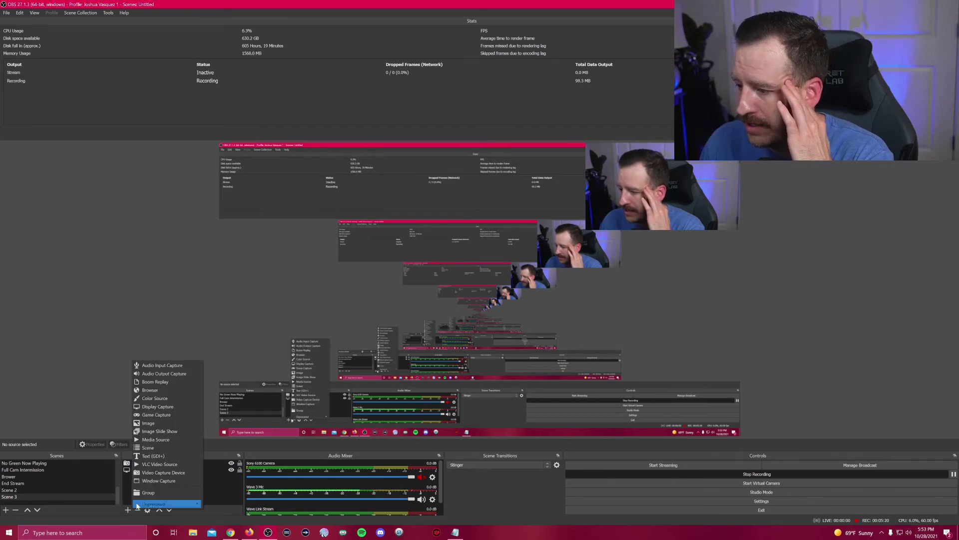
# - Add a new Browser source in Sources and start naming it heartbeatmonitor
pyautogui.click(161, 390)
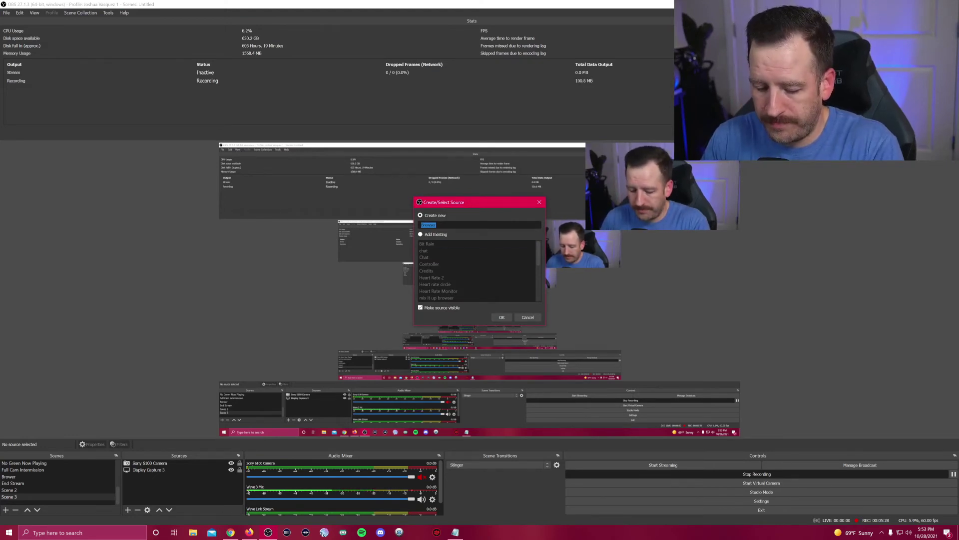
pyautogui.write('heartb')
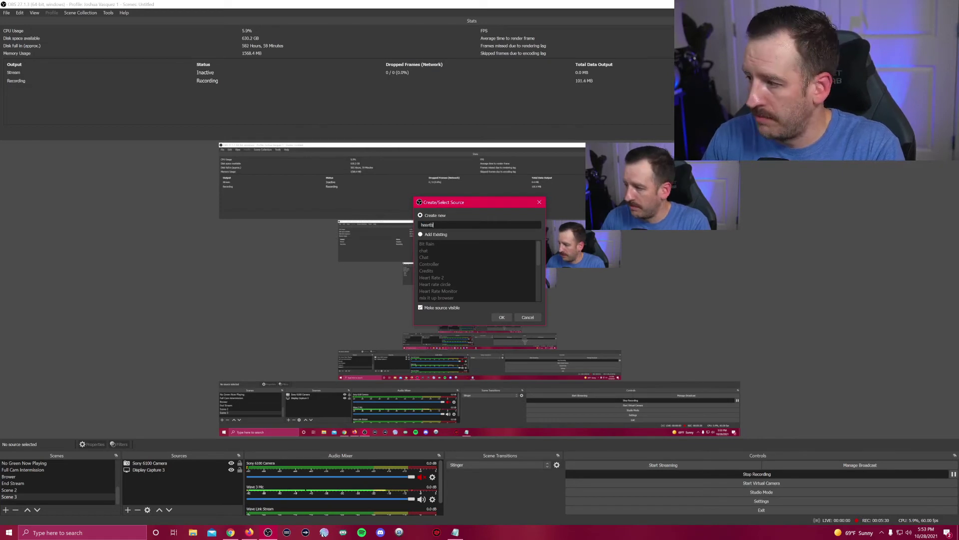
pyautogui.write('eatmonitor')
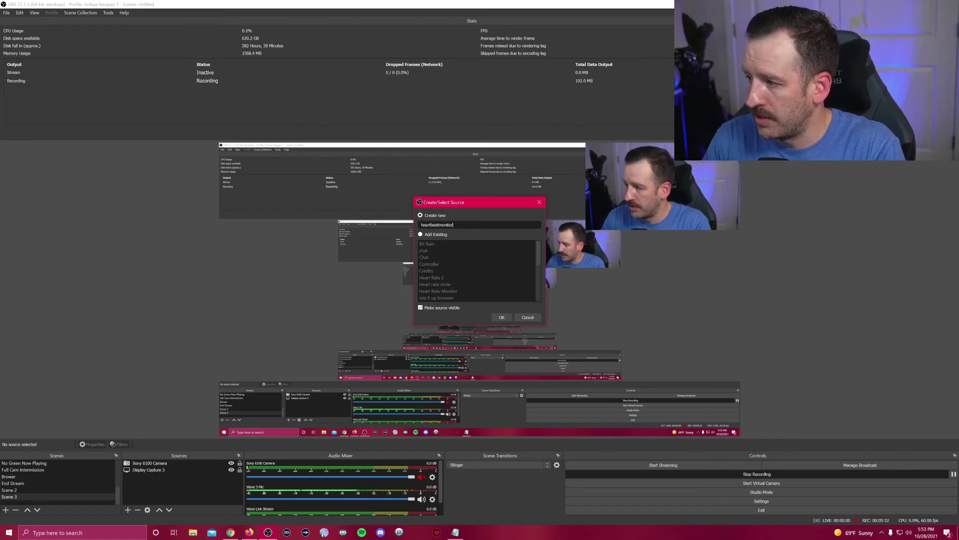
# - Create the heartbeatmonitor source and replace its URL with the pasted Pulsoid widget link
pyautogui.click(501, 318)
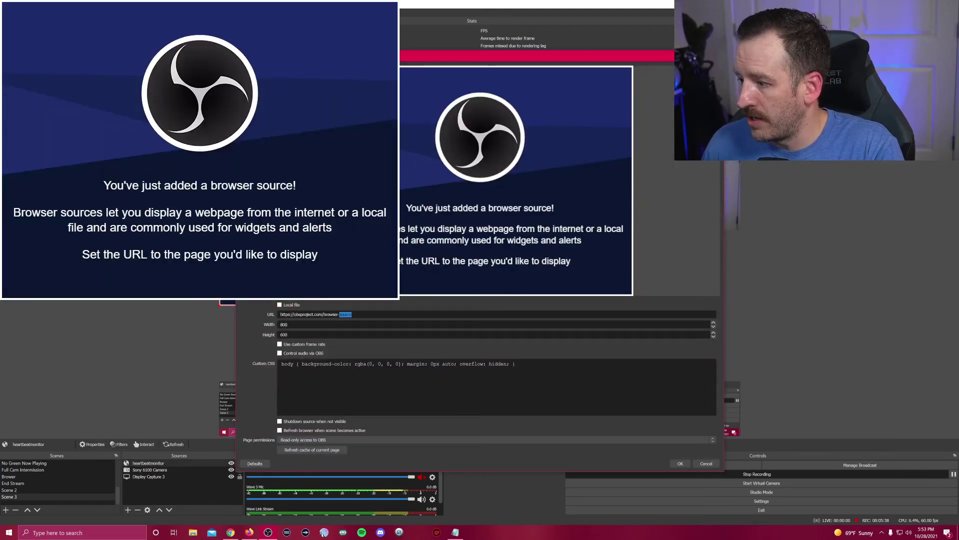
pyautogui.hotkey('ctrl', 'a')
pyautogui.press('BackSpace')
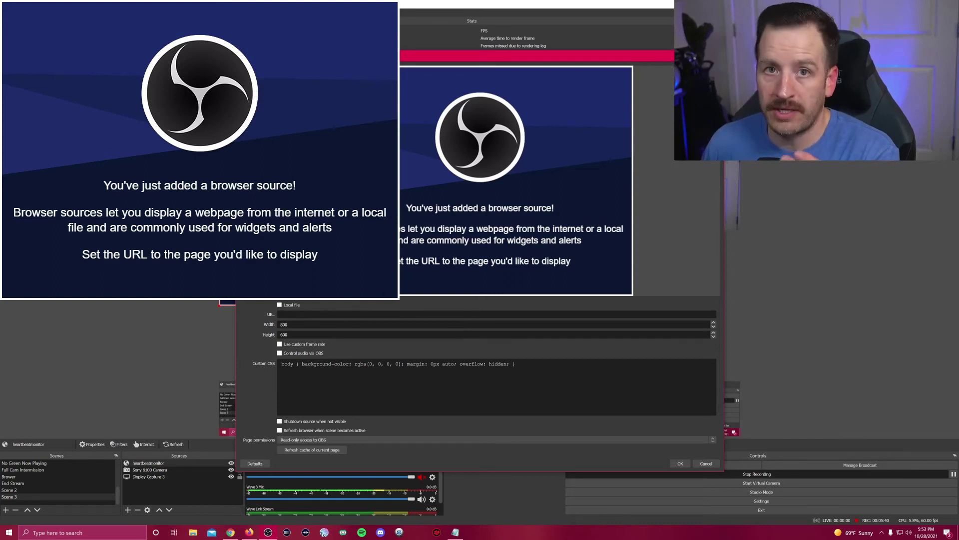
pyautogui.rightClick(350, 315)
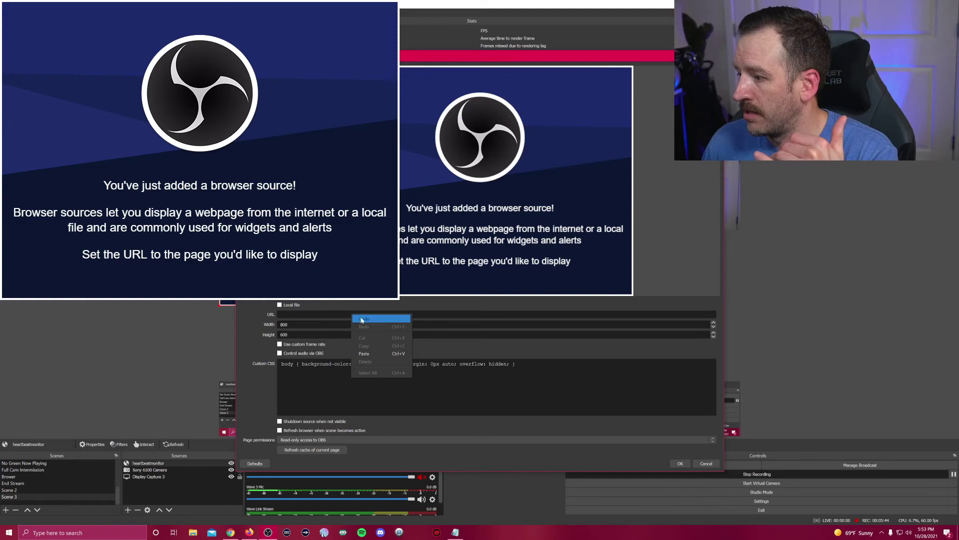
pyautogui.click(366, 354)
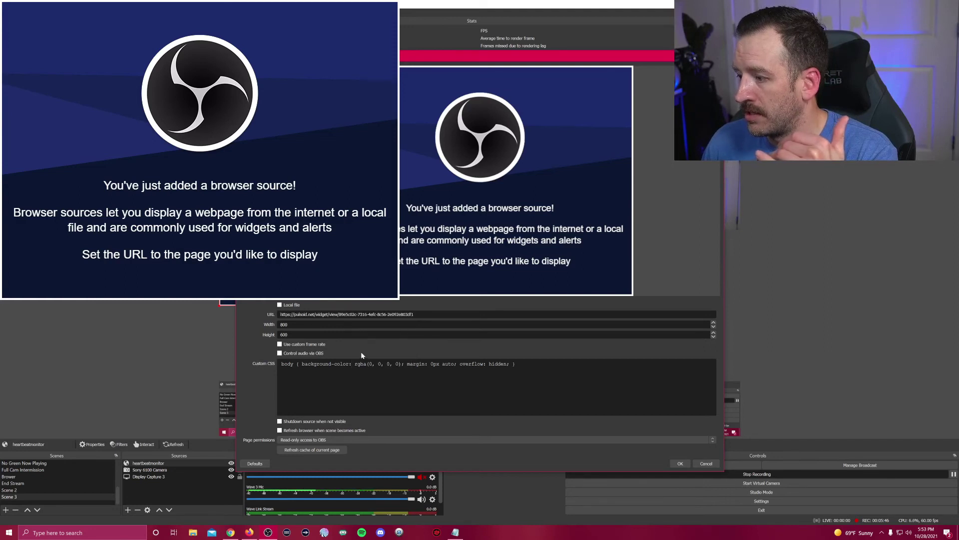
# - Confirm the browser source, shrink the heart-rate widget, and place it right of the webcam
pyautogui.click(683, 464)
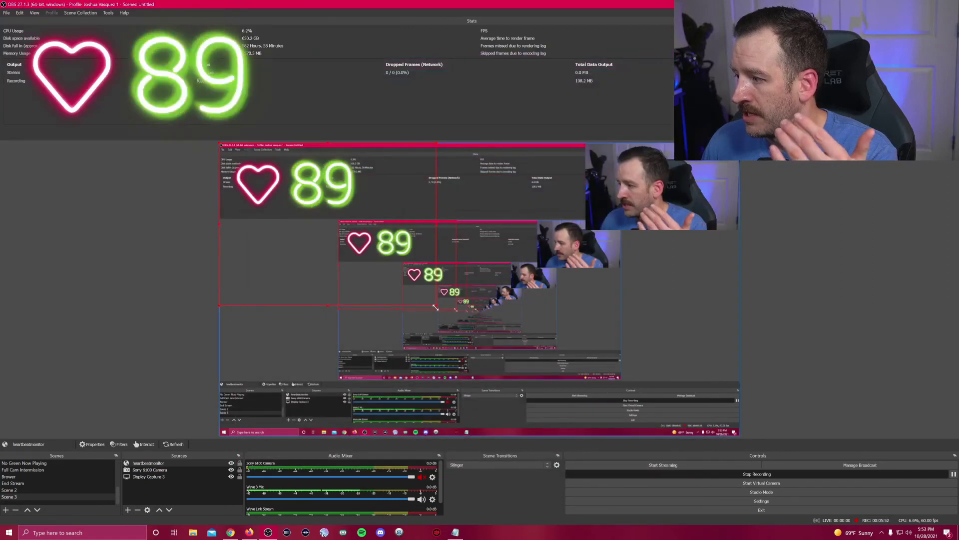
pyautogui.moveTo(436, 306); pyautogui.dragTo(249, 200)
pyautogui.moveTo(270, 158); pyautogui.dragTo(713, 242)
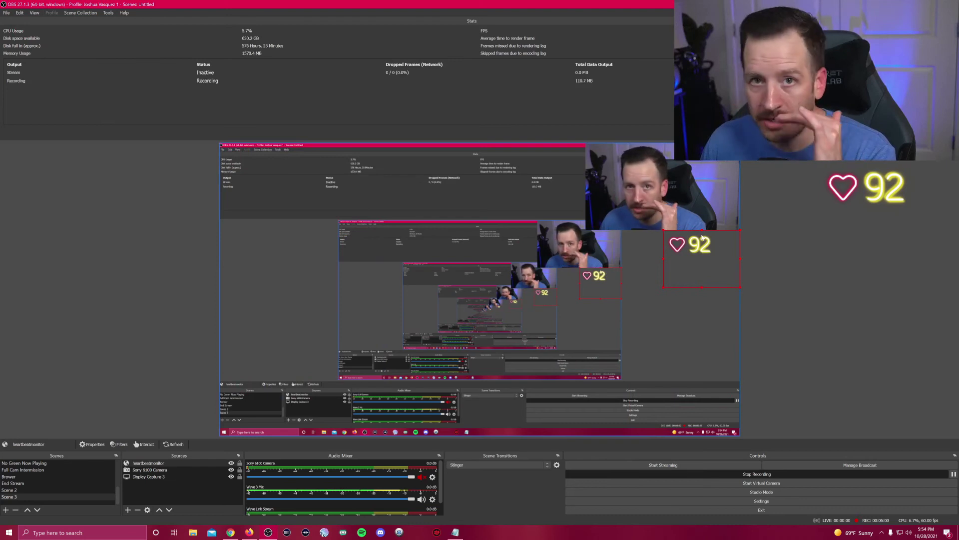